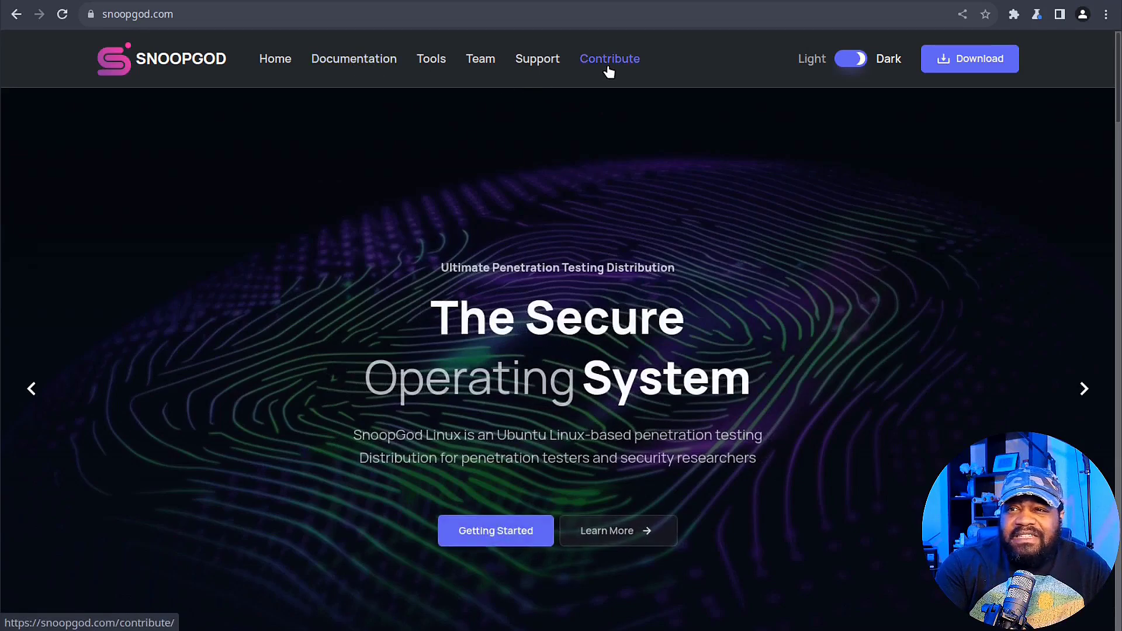
# Open the SnoopGod download page and scroll to the V22.04.3 release specs (Ubuntu Jammy, 7.41 GiB).
pyautogui.click(985, 65)
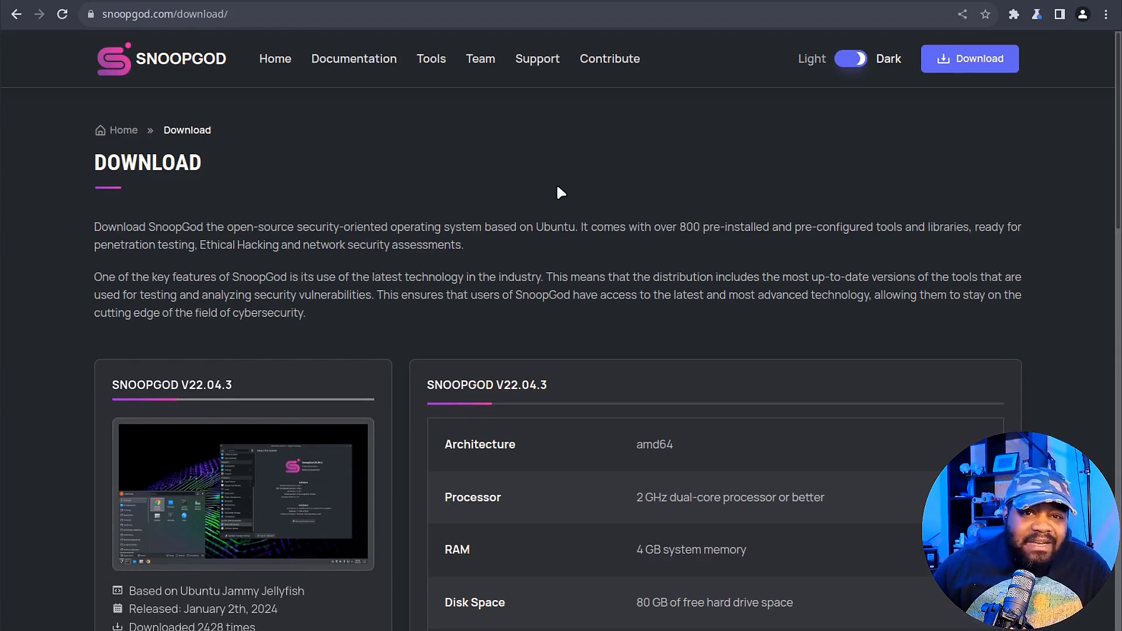
pyautogui.scroll(-2, 388, 318)
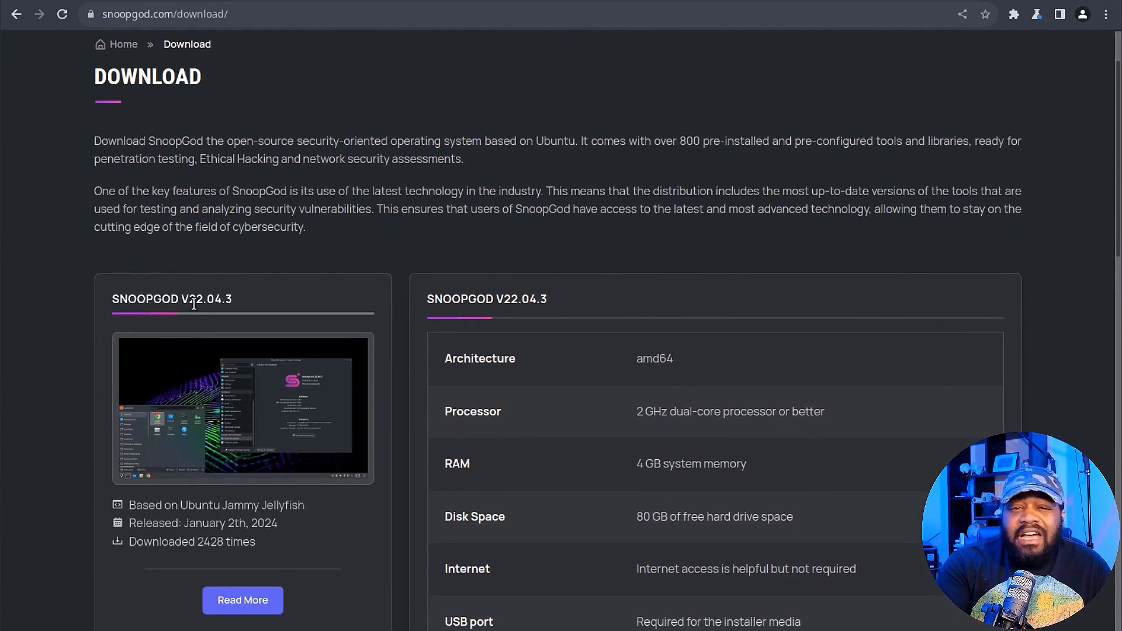
pyautogui.scroll(-1, 342, 257)
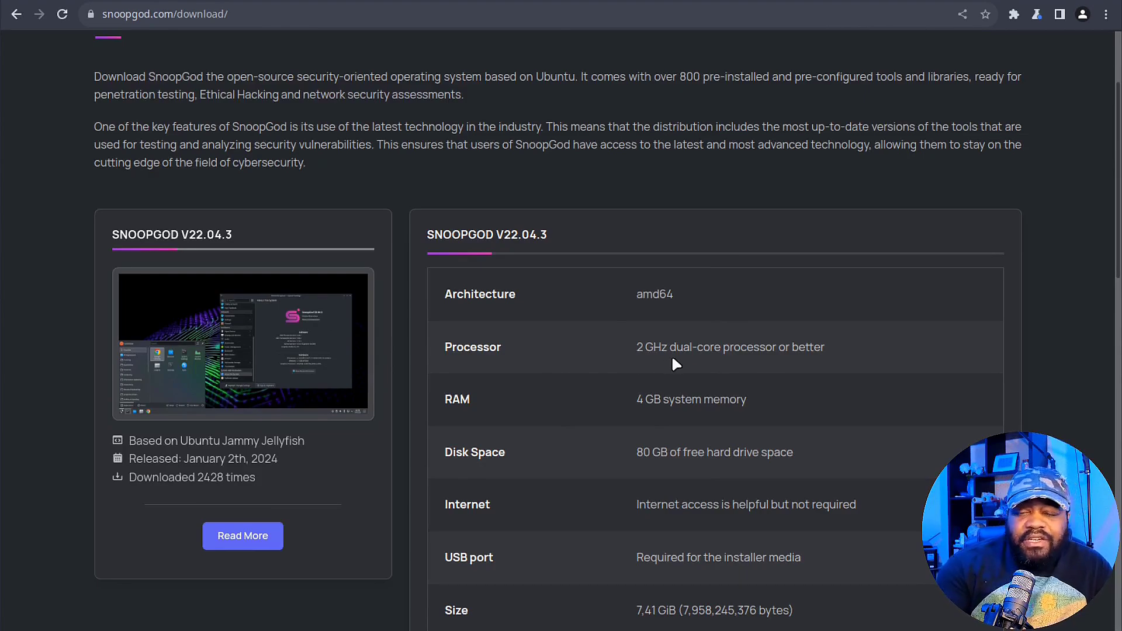
pyautogui.scroll(-2, 672, 359)
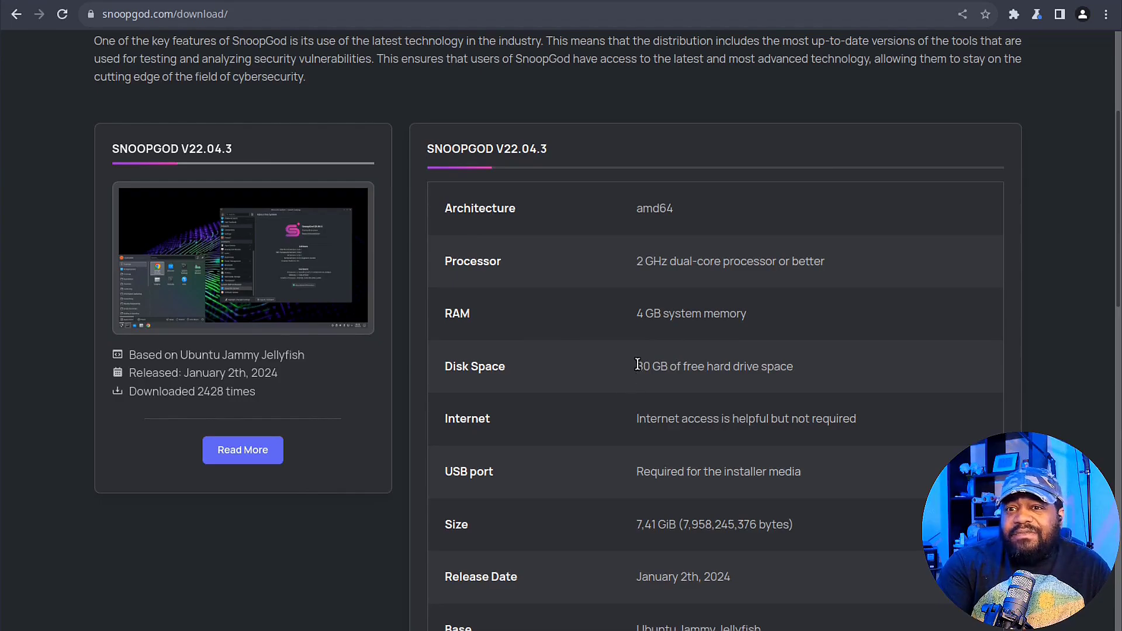
pyautogui.moveTo(637, 365); pyautogui.dragTo(810, 361)
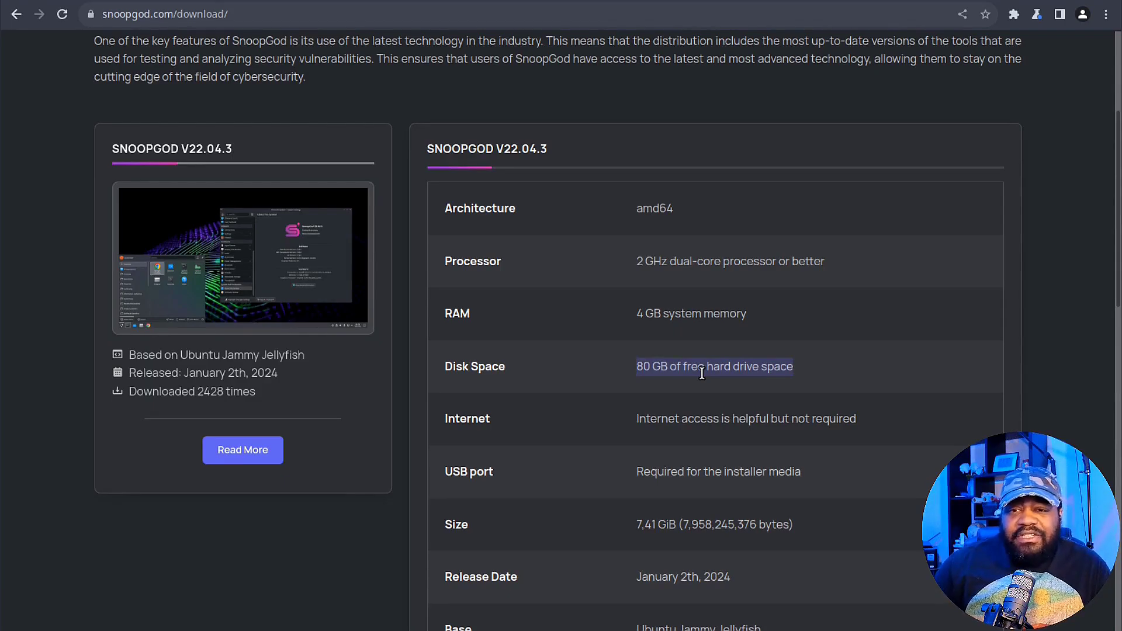
pyautogui.scroll(-3, 702, 373)
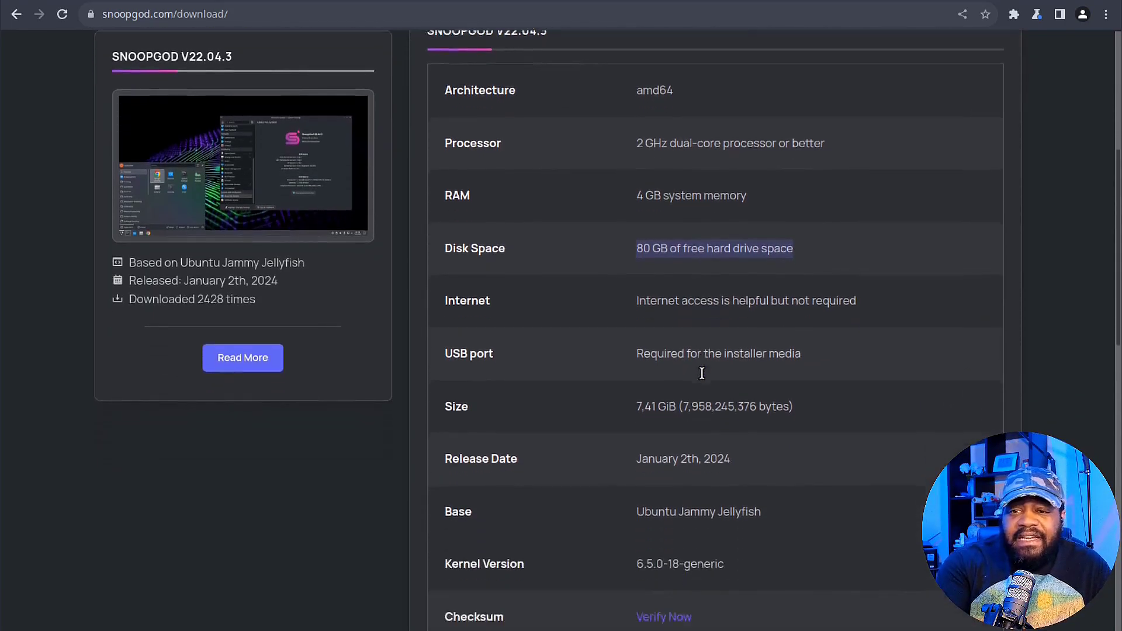
pyautogui.scroll(-1, 701, 373)
pyautogui.moveTo(637, 353); pyautogui.dragTo(816, 358)
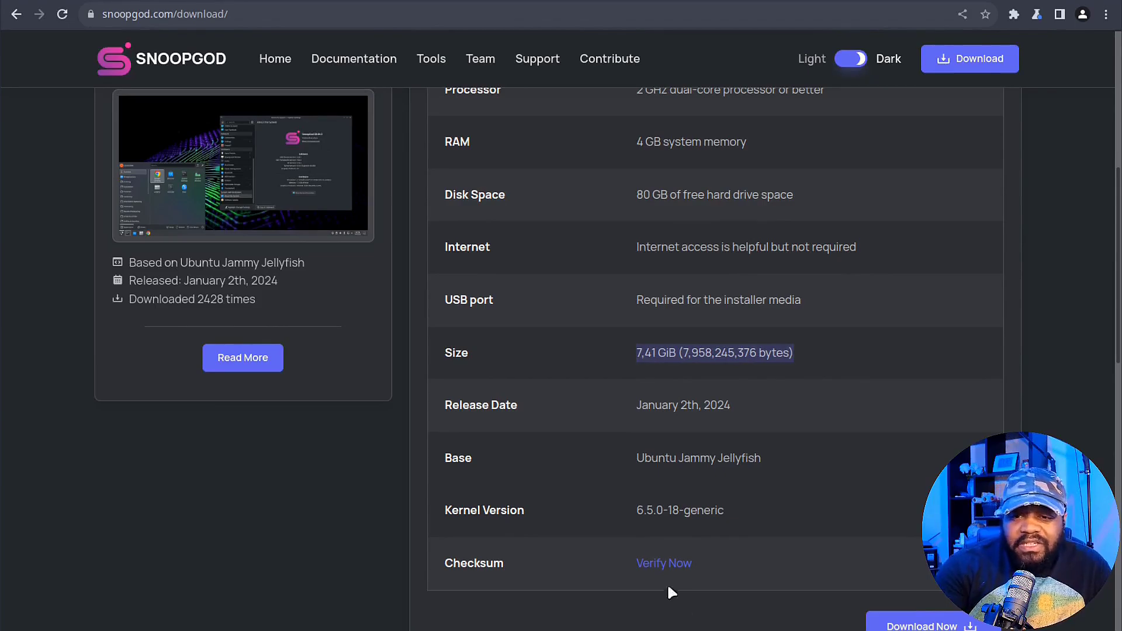
pyautogui.moveTo(637, 510); pyautogui.dragTo(742, 515)
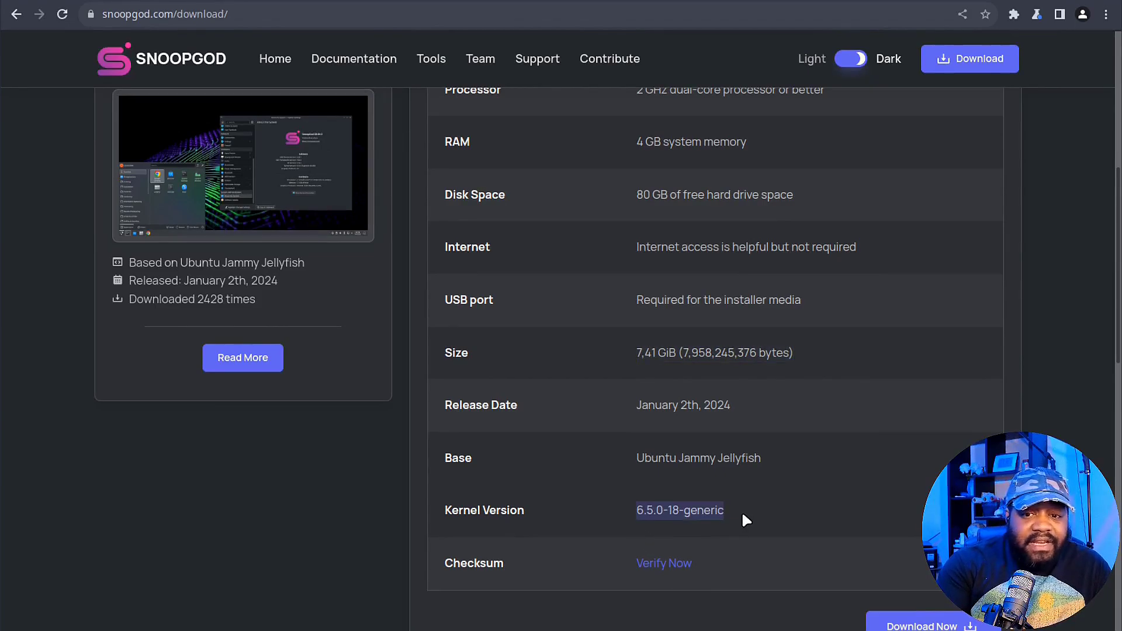
pyautogui.moveTo(635, 459); pyautogui.dragTo(817, 460)
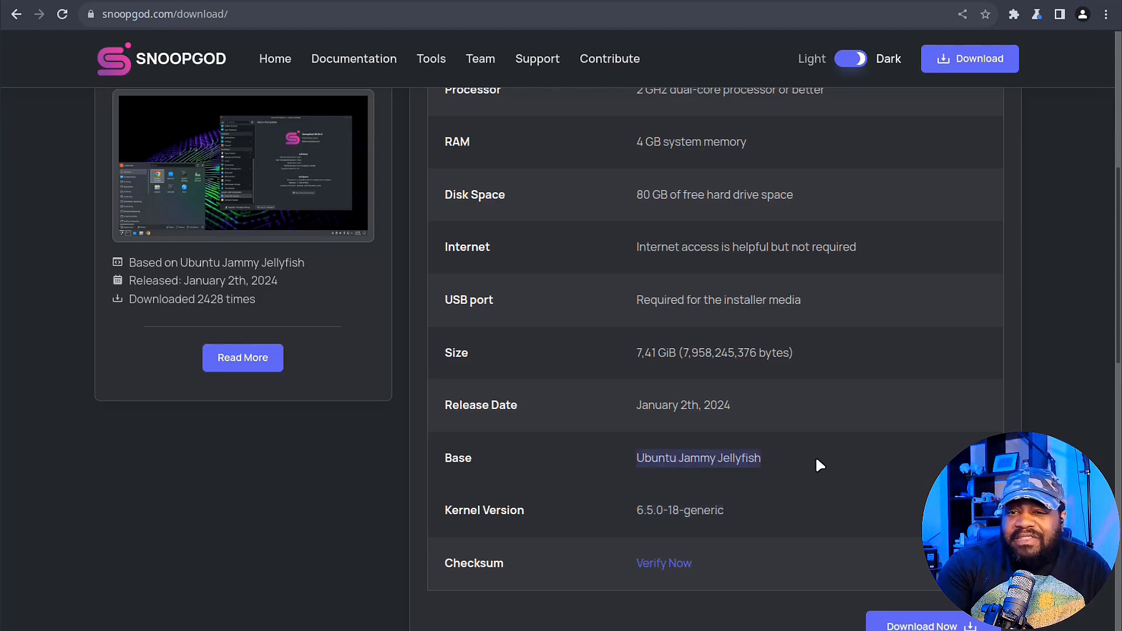
pyautogui.scroll(-1, 808, 514)
pyautogui.scroll(1, 808, 513)
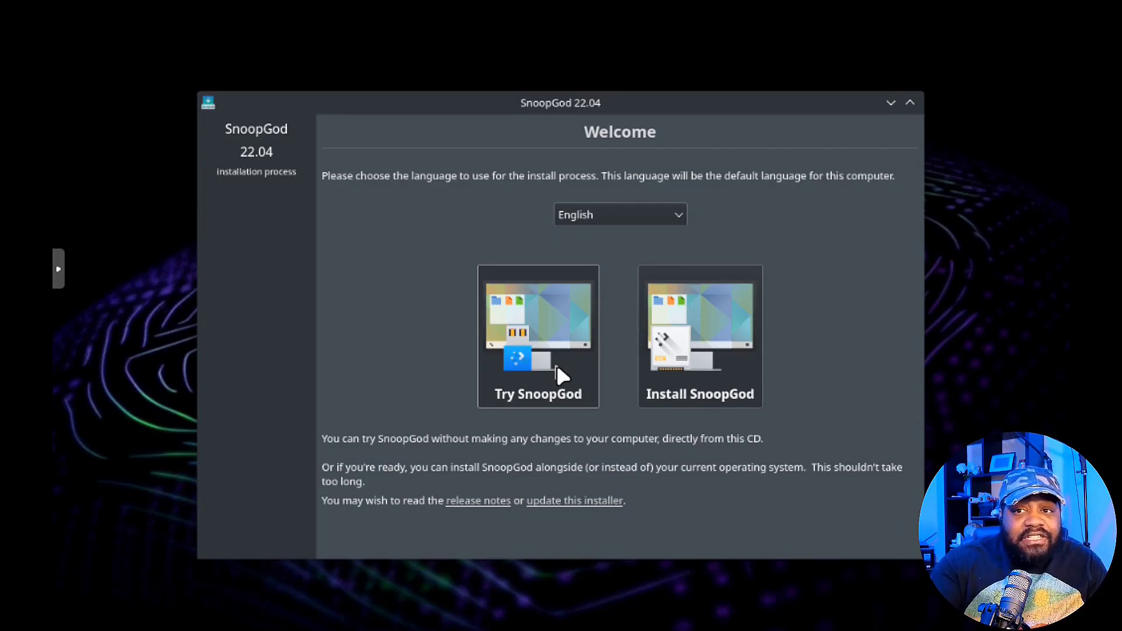
# Choose Install SnoopGod, reposition the installer window, and accept the English (US) keyboard layout.
pyautogui.click(705, 367)
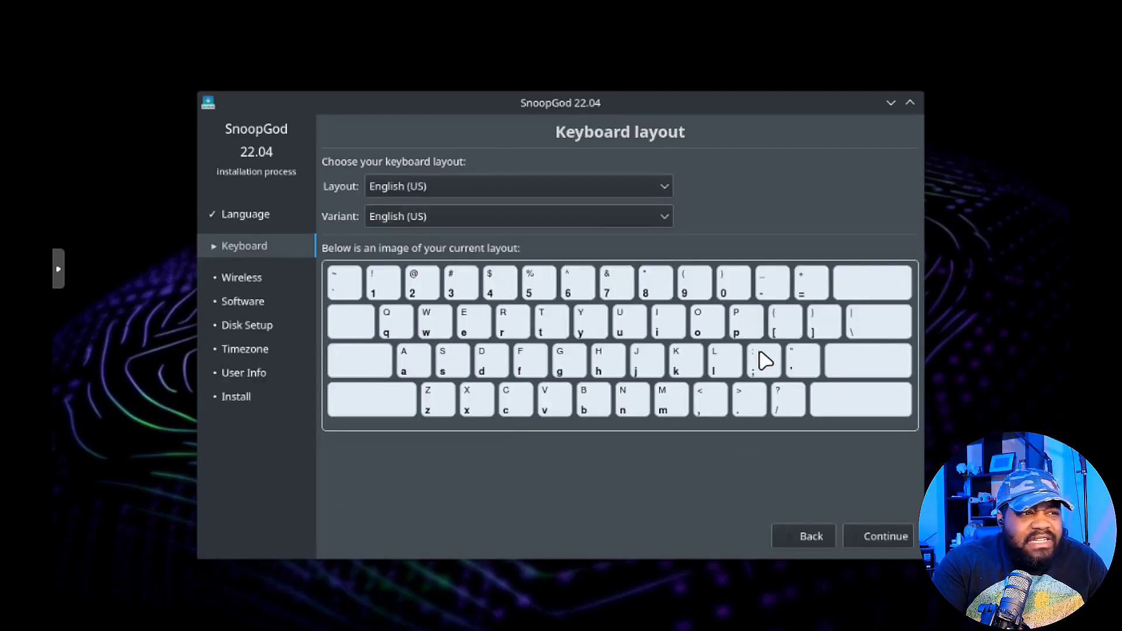
pyautogui.moveTo(637, 106); pyautogui.dragTo(552, 88)
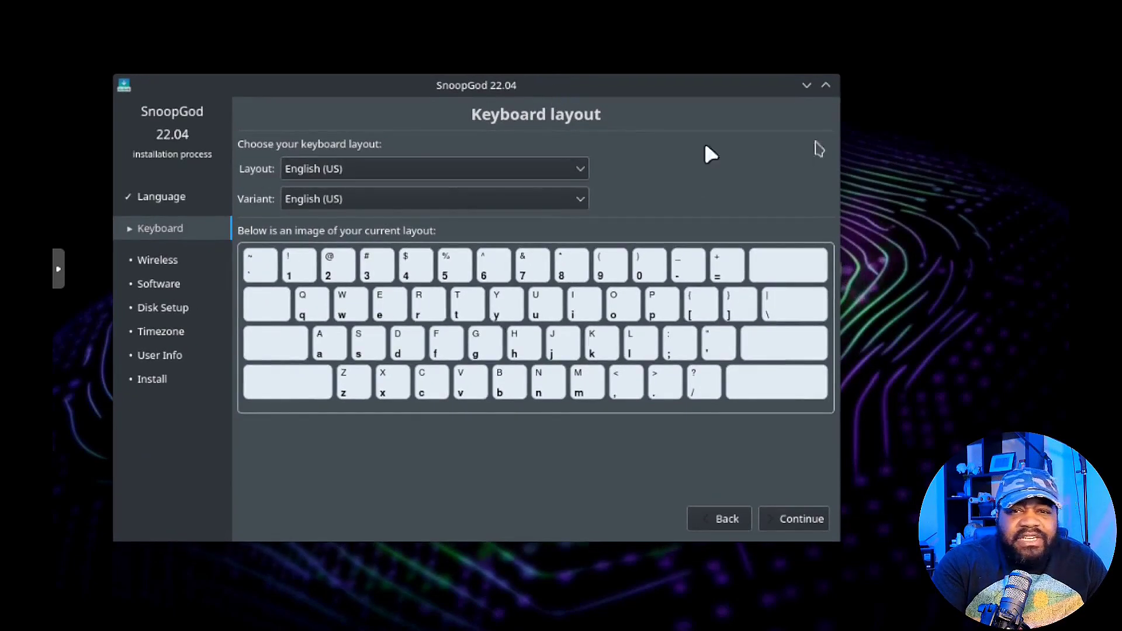
pyautogui.click(798, 521)
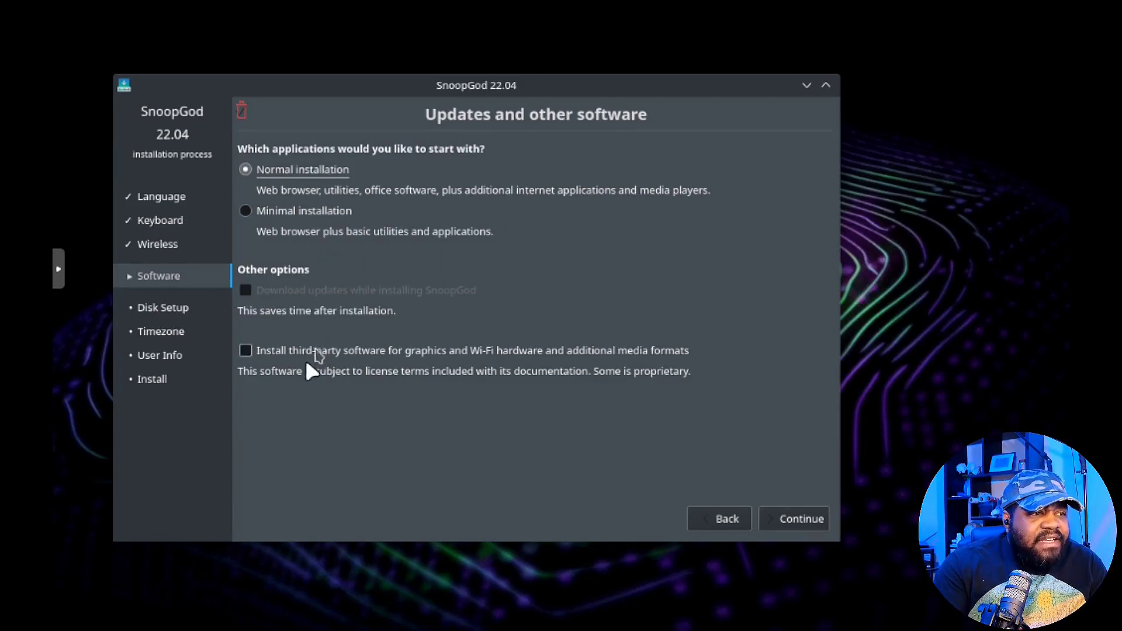
# Include third-party software for graphics, Wi-Fi and media formats with Normal installation, and continue.
pyautogui.click(279, 352)
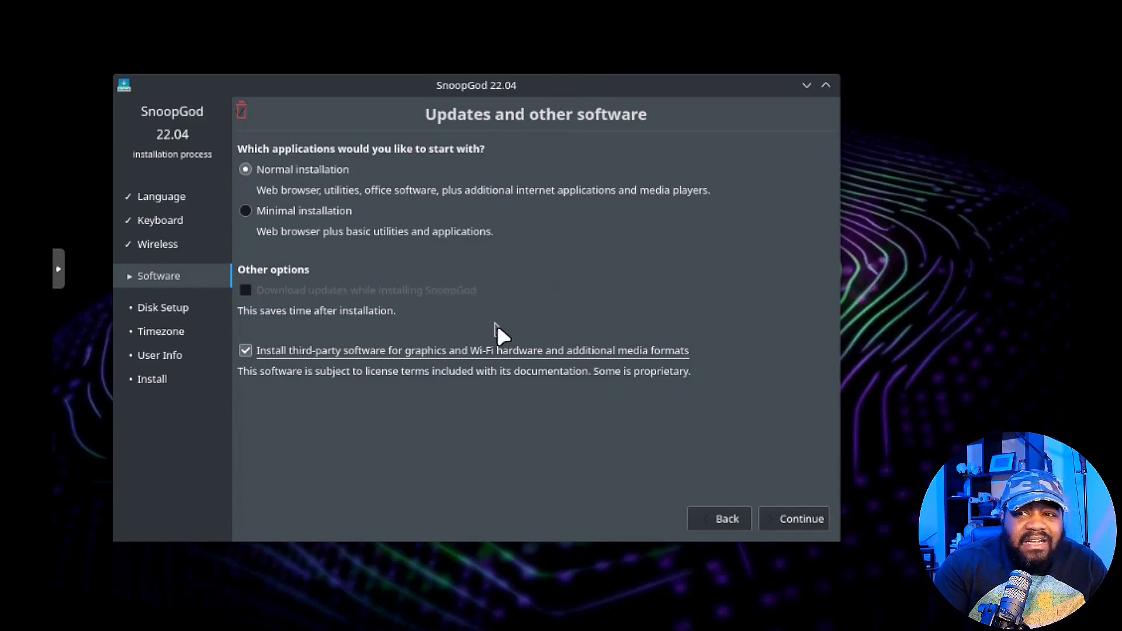
pyautogui.click(808, 521)
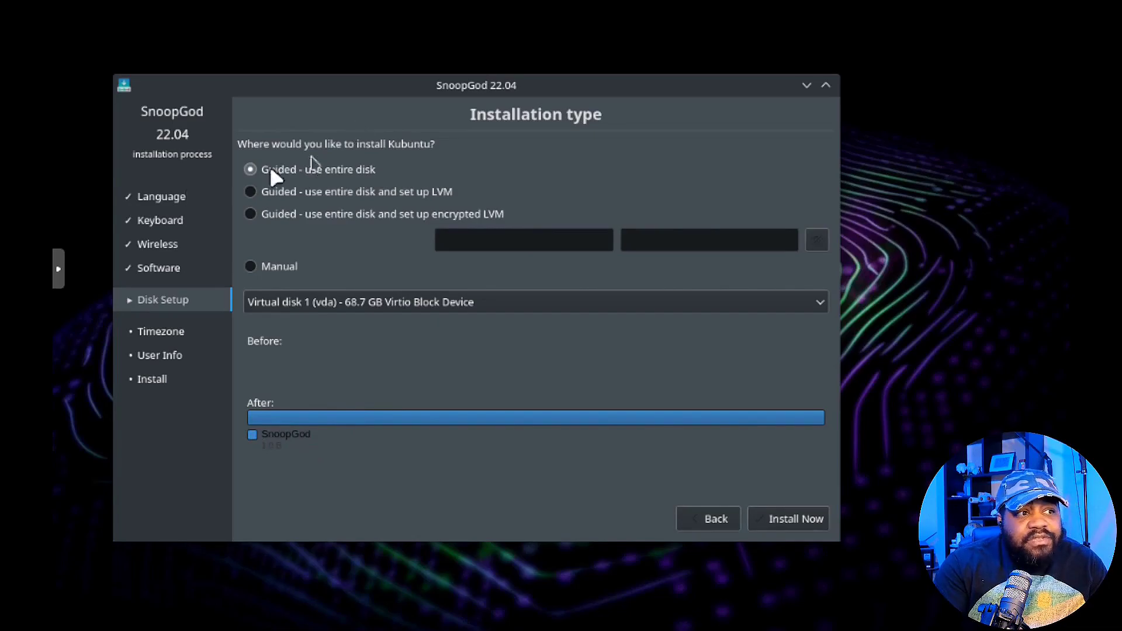
# Install onto the entire 68.7 GB virtual disk and confirm writing the partition changes.
pyautogui.click(801, 518)
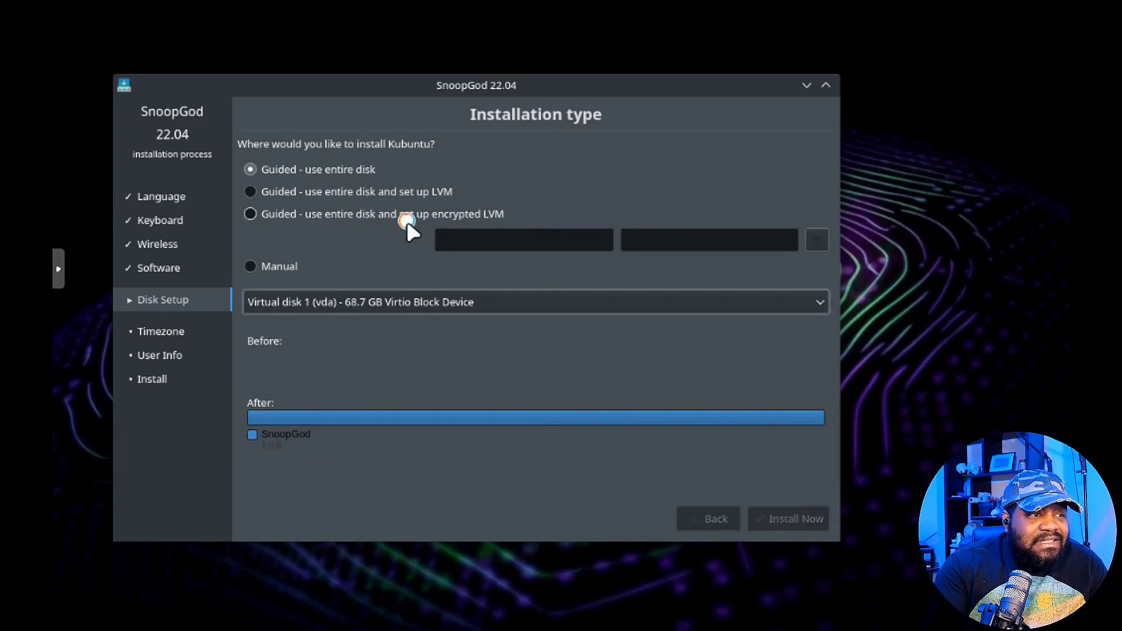
pyautogui.click(561, 369)
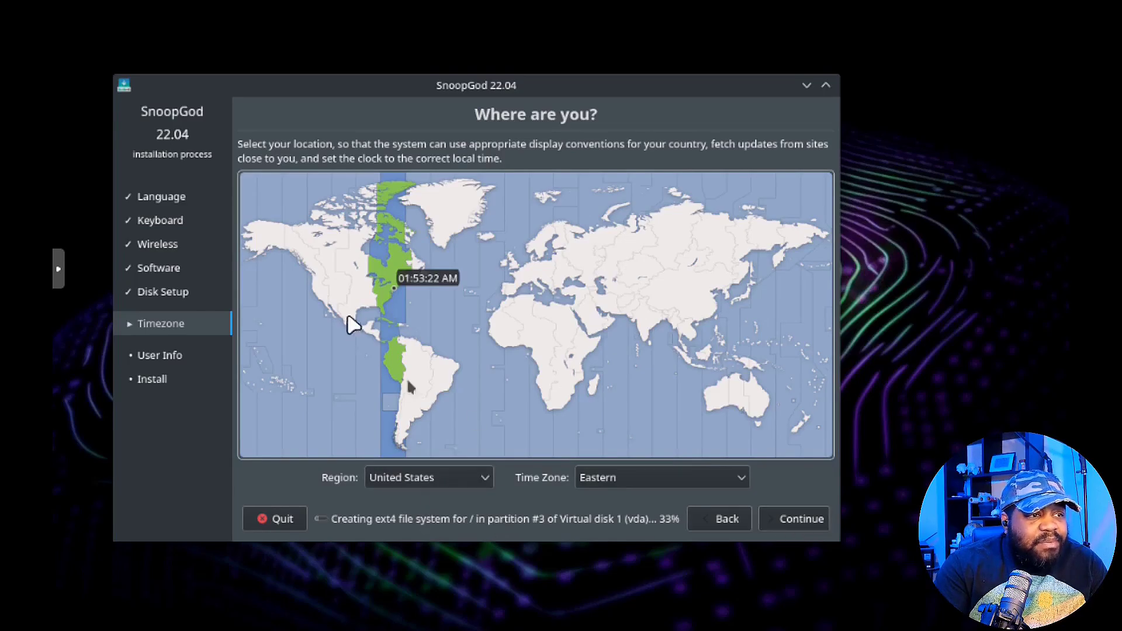
# Set the time zone to Pacific and continue to the user details page.
pyautogui.click(742, 475)
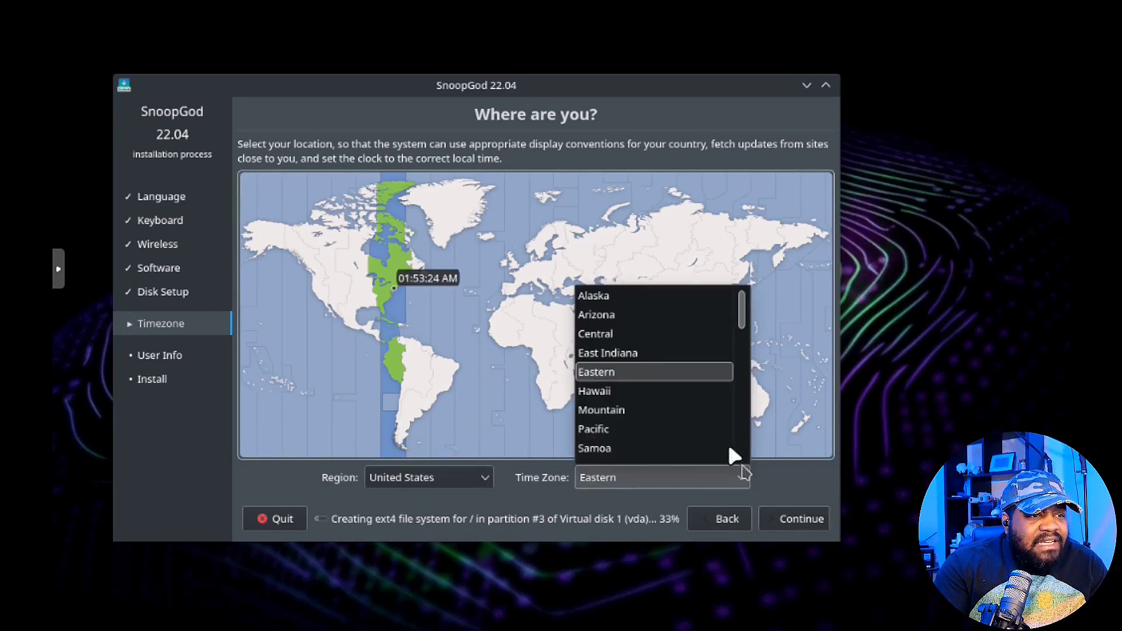
pyautogui.click(651, 333)
pyautogui.click(669, 476)
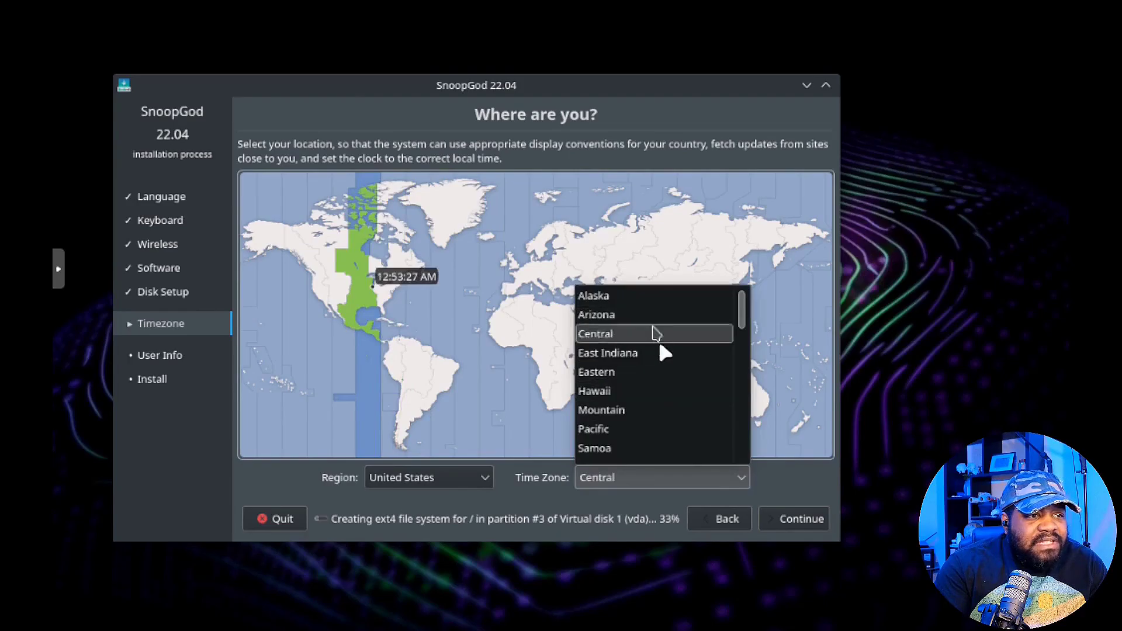
pyautogui.click(624, 428)
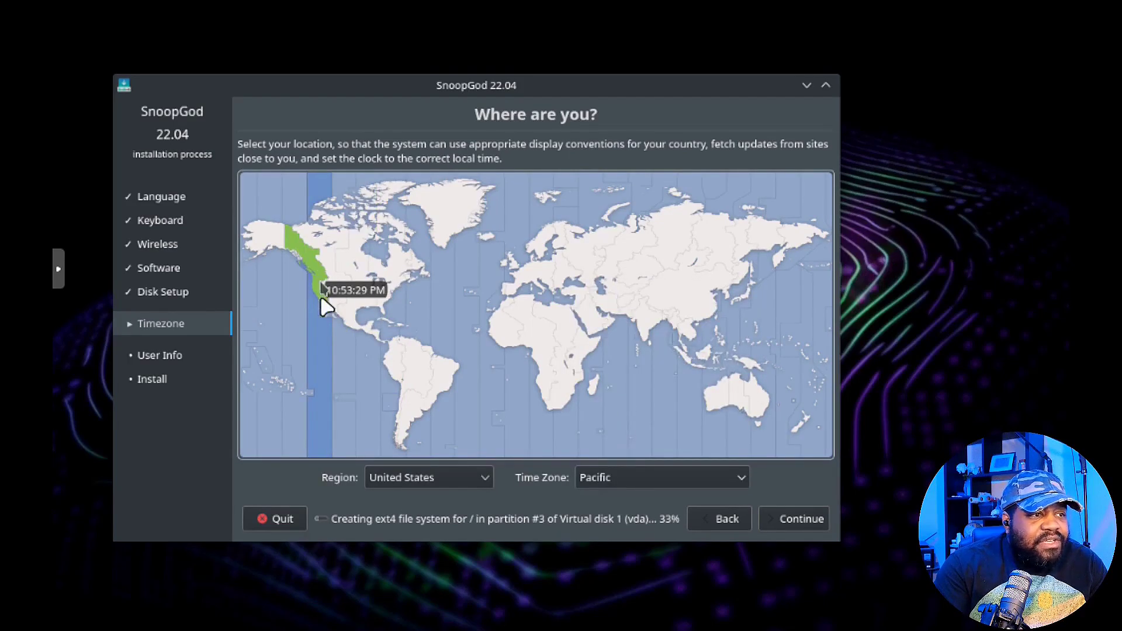
pyautogui.click(798, 517)
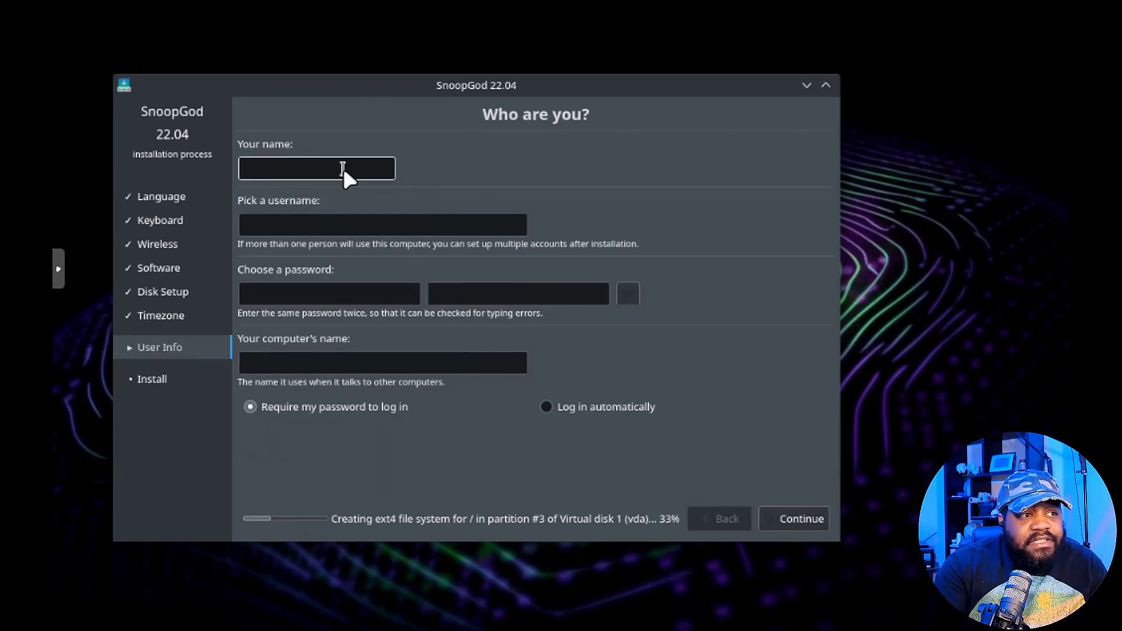
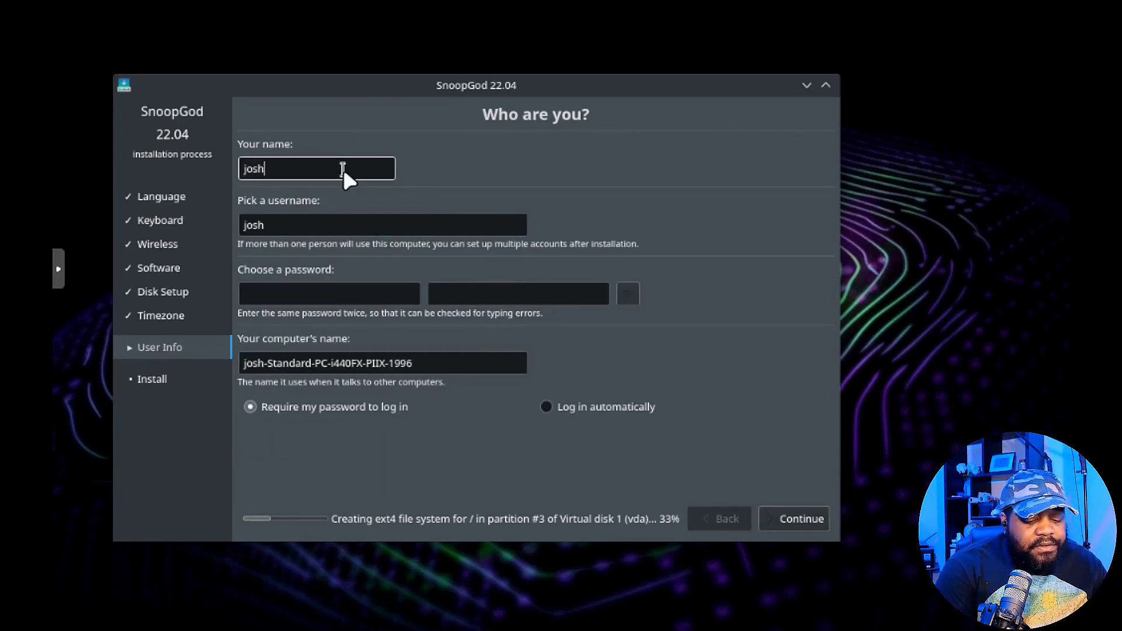
# Enter the user's name, set and confirm the account password, and name the computer snoopdog.
pyautogui.press('Tab')
pyautogui.press('Tab')
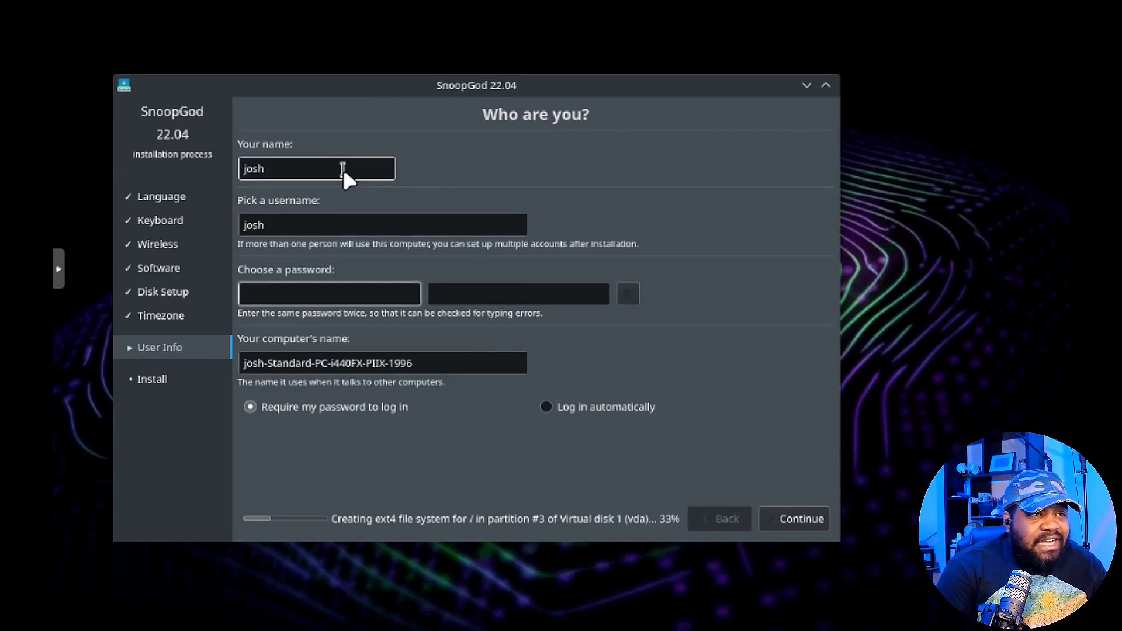
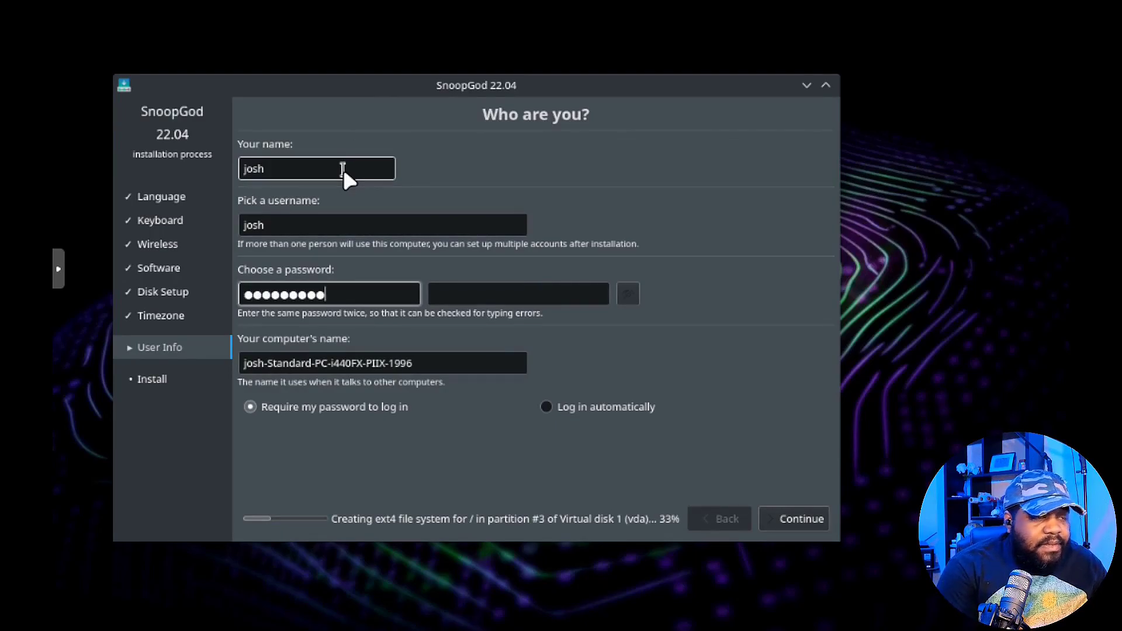
pyautogui.press('Tab')
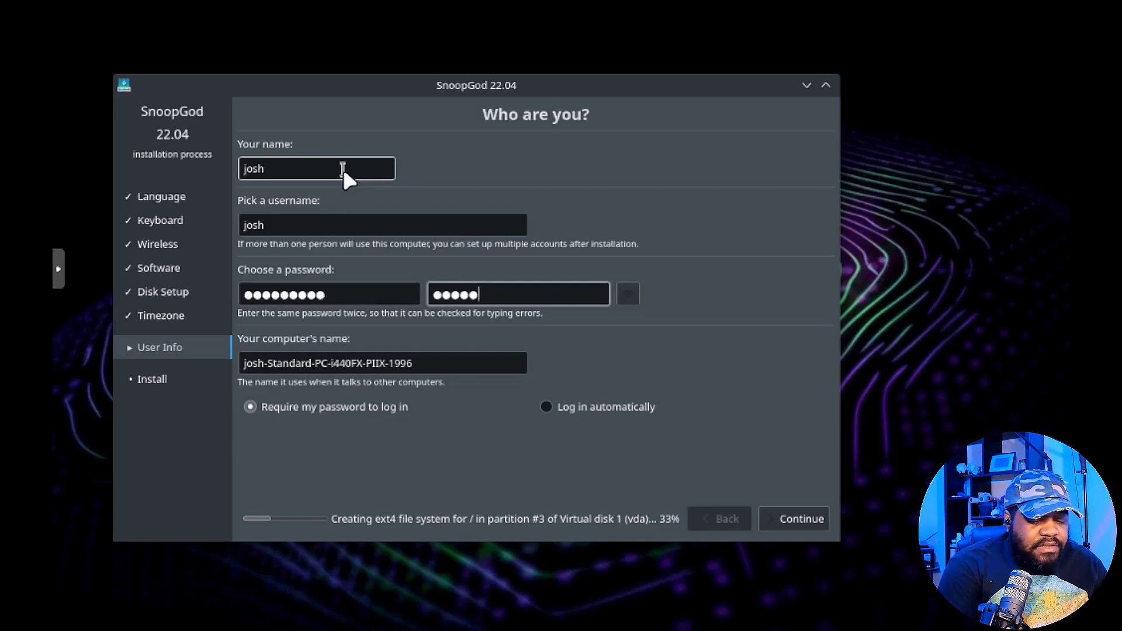
pyautogui.press('Tab')
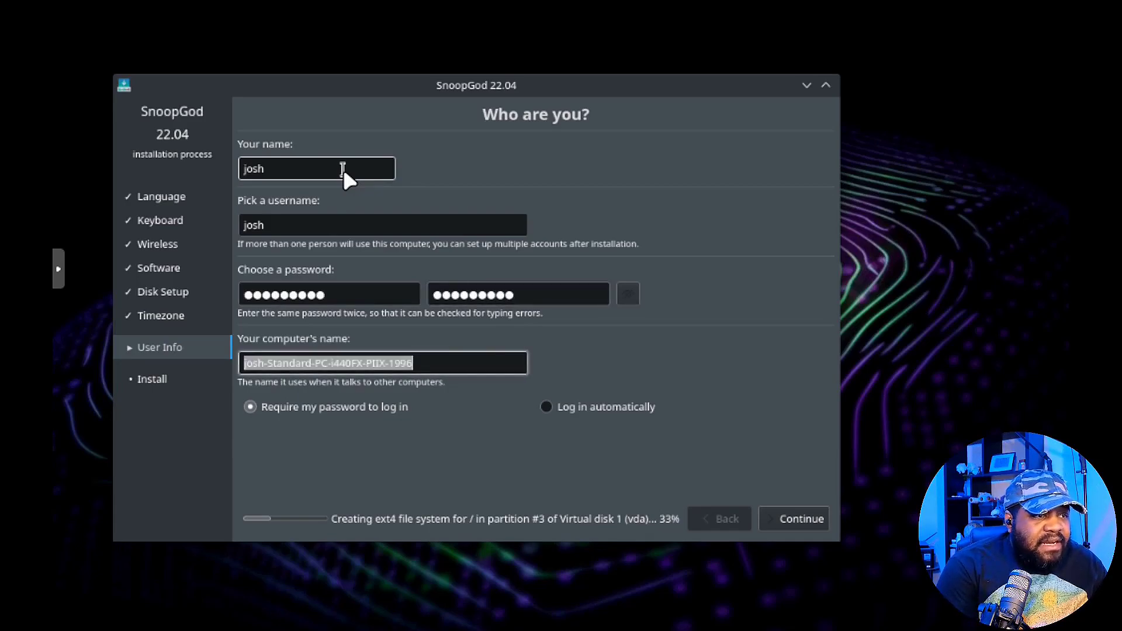
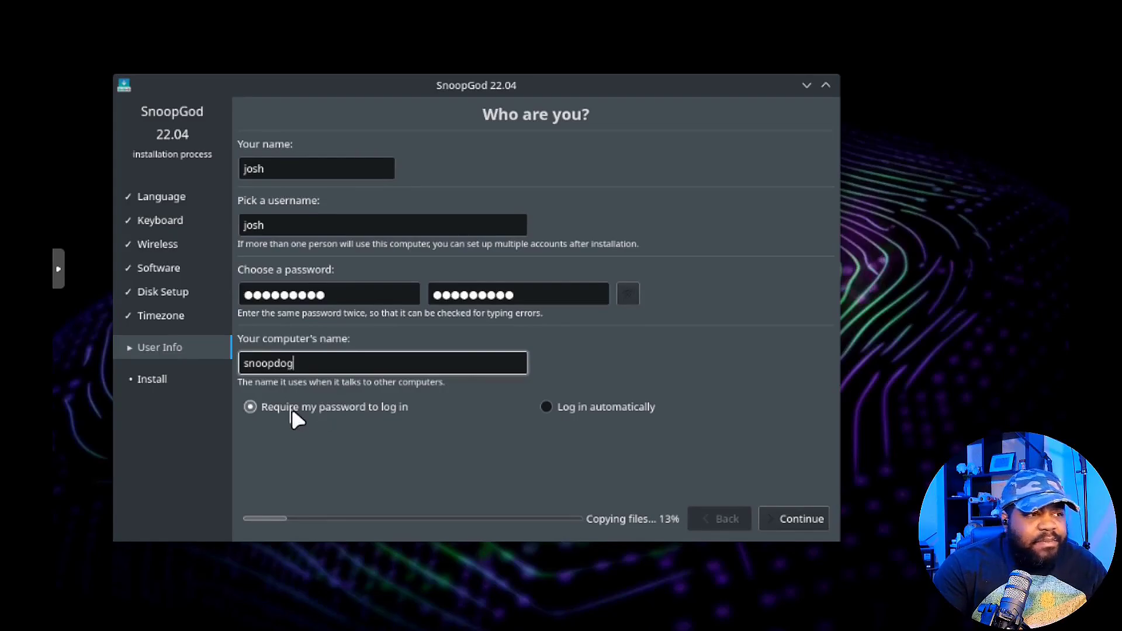
pyautogui.click(802, 517)
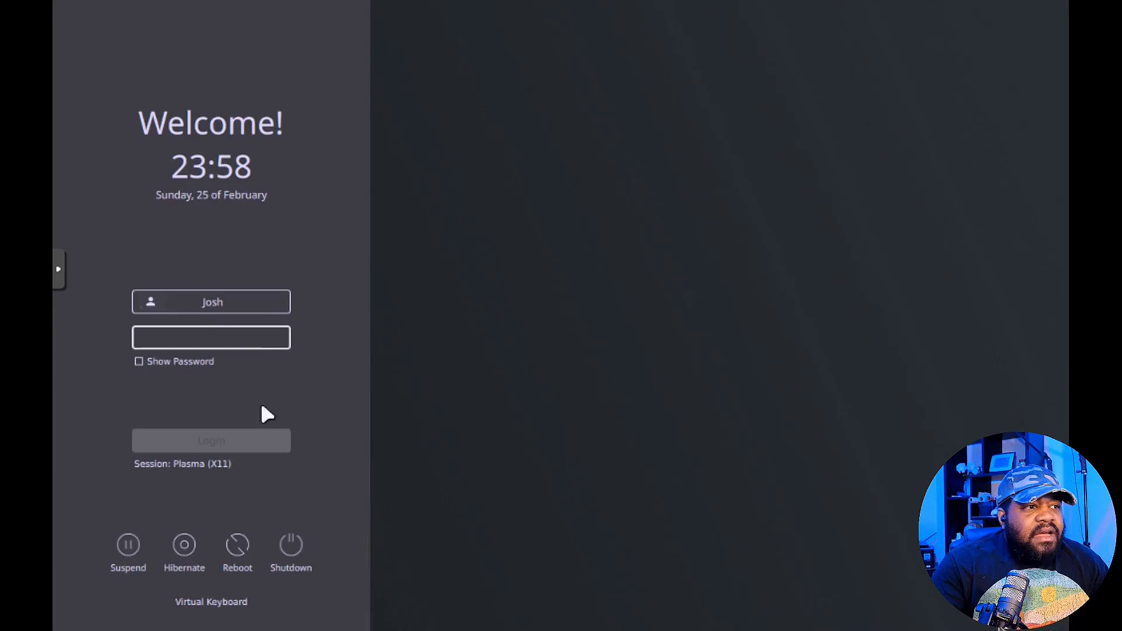
# Log in to the new SnoopGod system by entering the account password on the login screen.
pyautogui.click(221, 347)
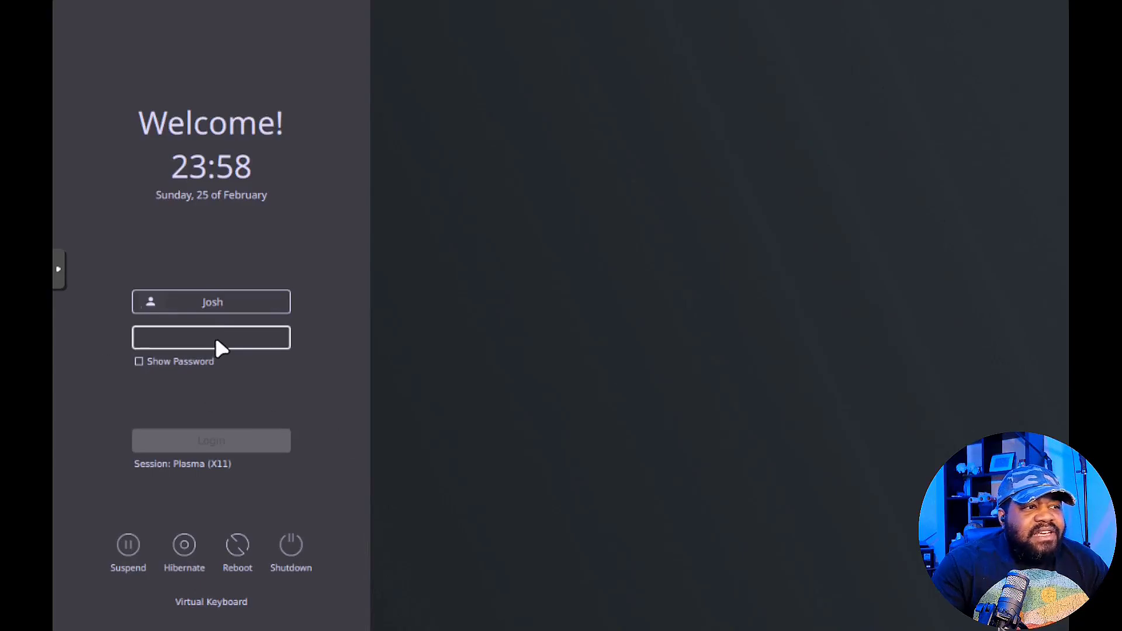
pyautogui.write('•••8')
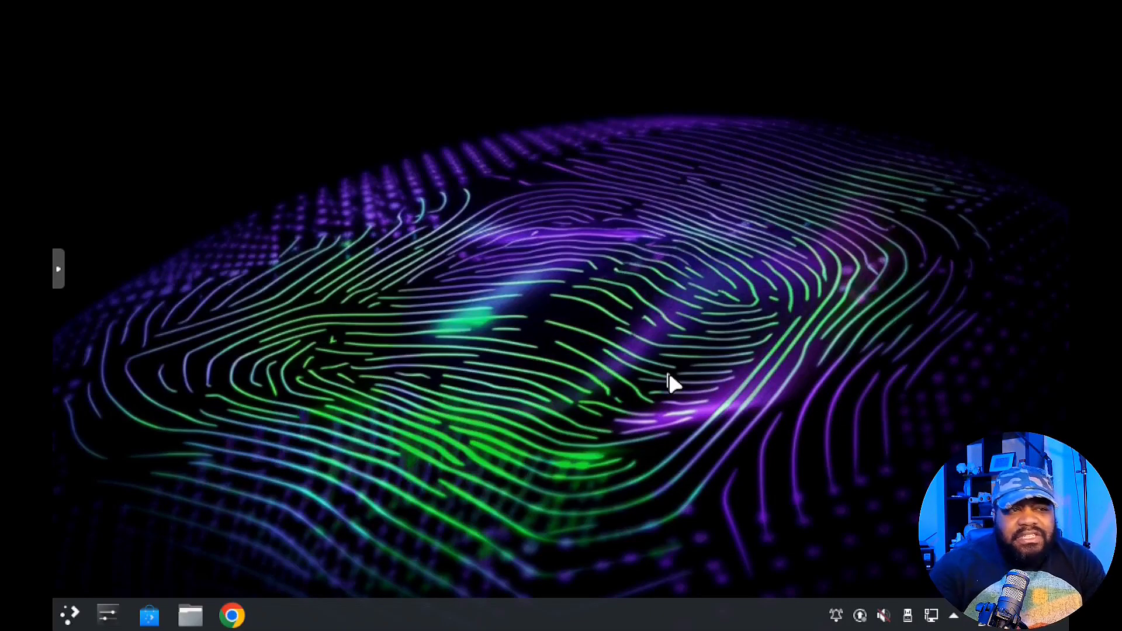
# Browse the launcher's Forensics, Information Gathering, Networking and Web Applications tool categories.
pyautogui.click(70, 615)
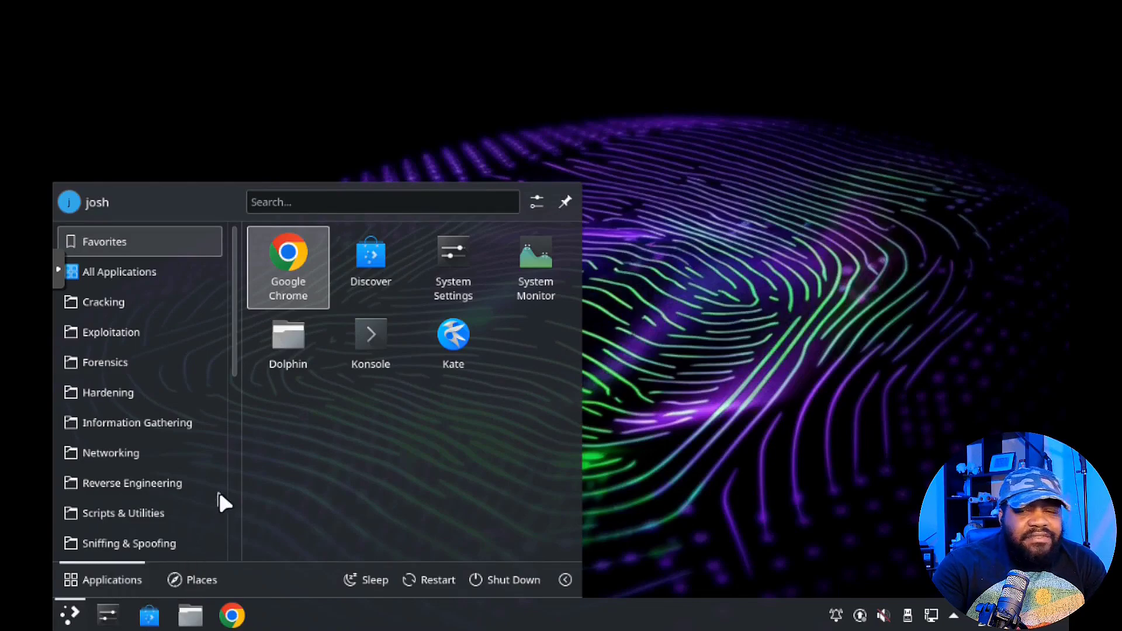
pyautogui.click(112, 363)
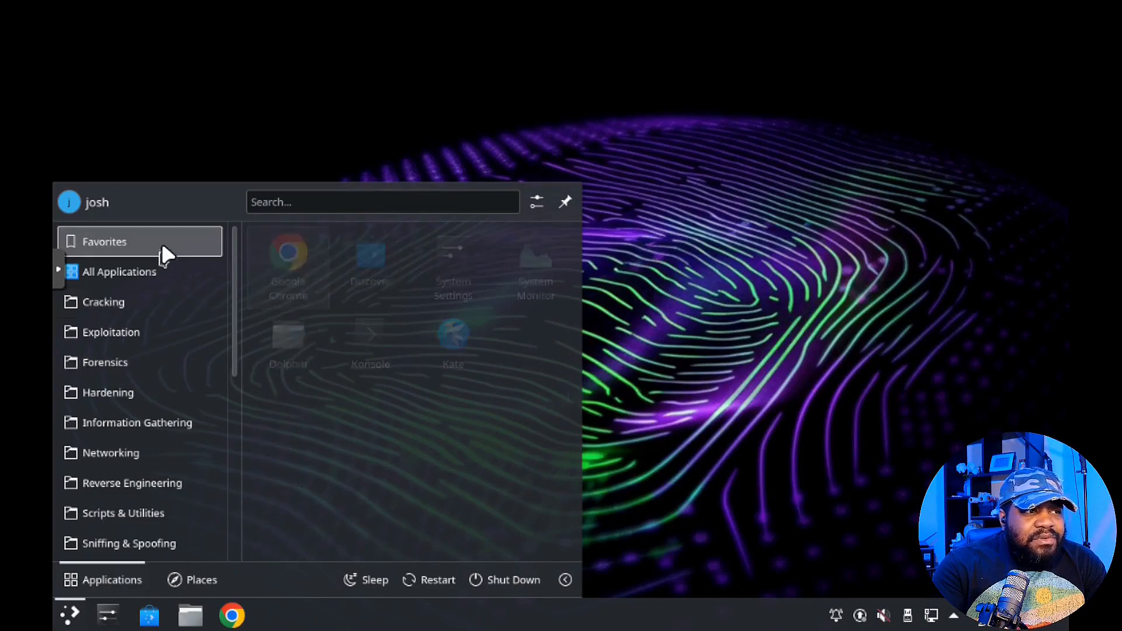
pyautogui.moveTo(157, 299)
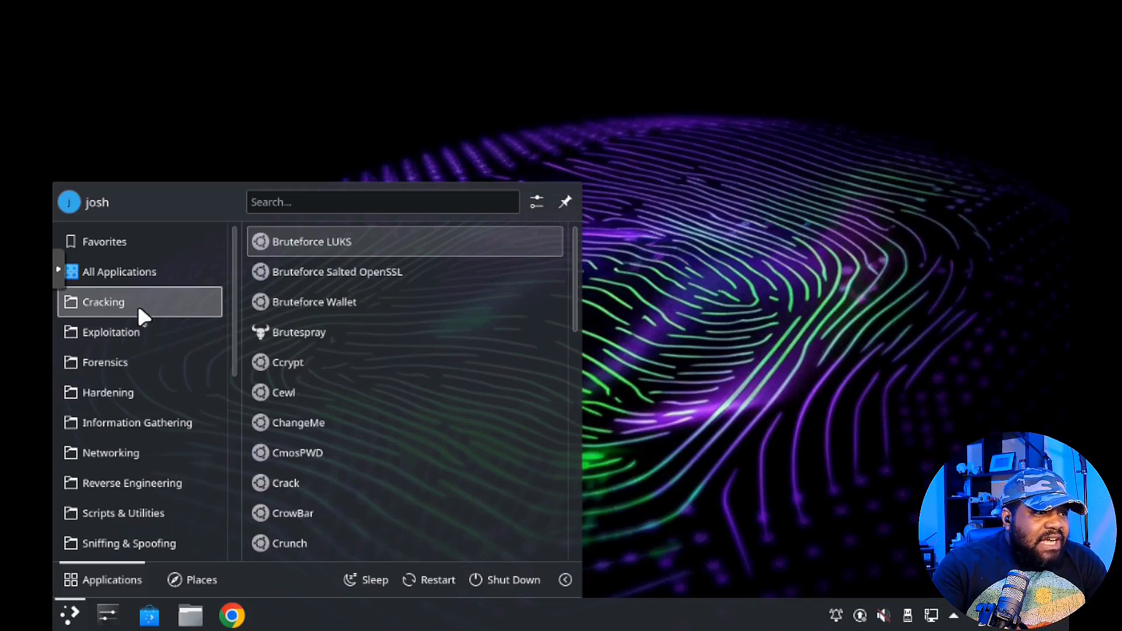
pyautogui.moveTo(120, 368)
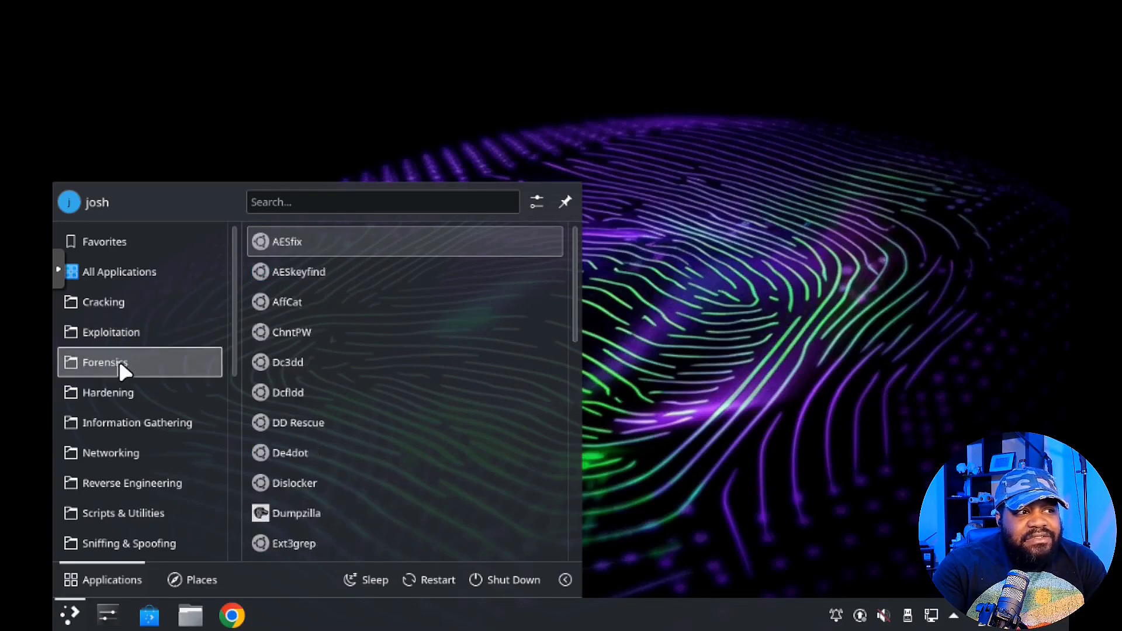
pyautogui.moveTo(163, 424)
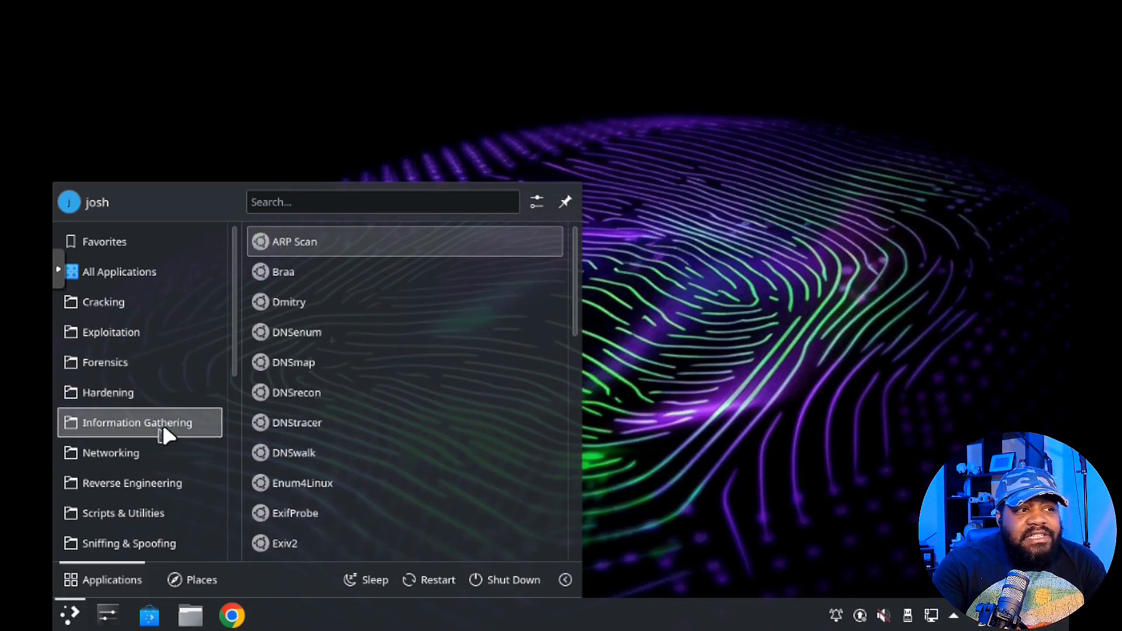
pyautogui.moveTo(117, 457)
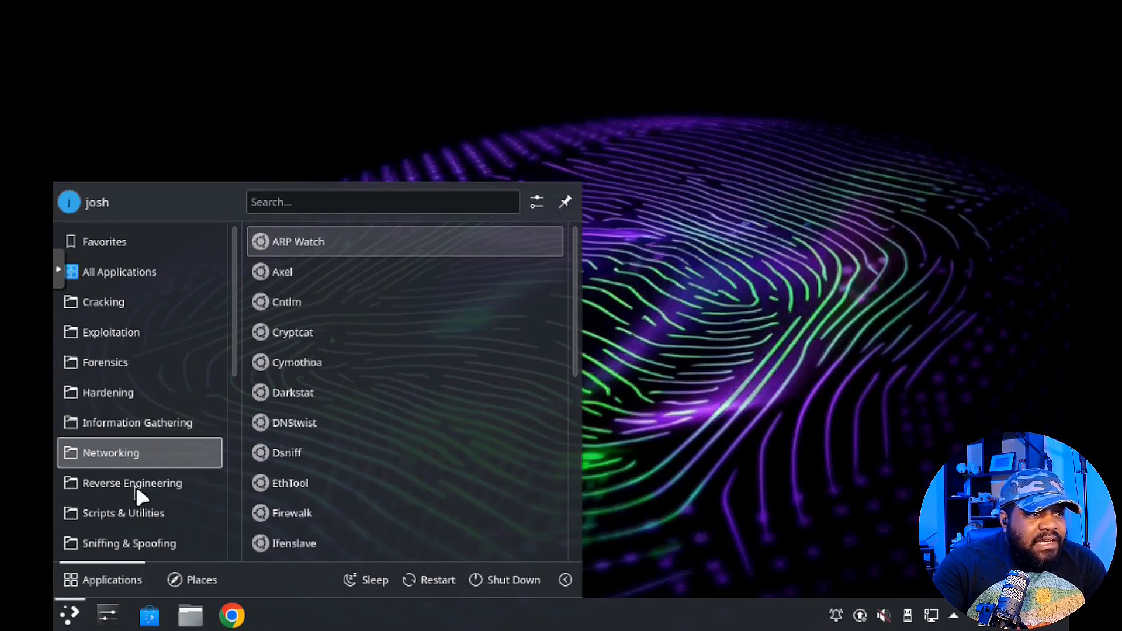
pyautogui.moveTo(156, 496)
pyautogui.scroll(-3, 163, 476)
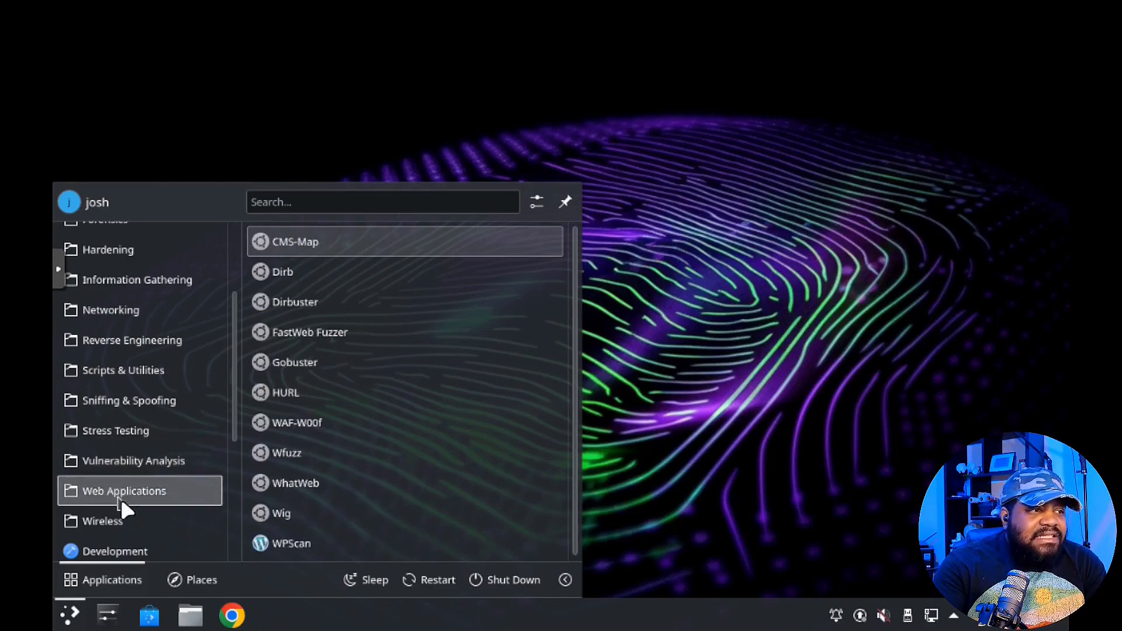
# Browse the Wireless, Development, Graphics and Office categories, ending on Office with Okular.
pyautogui.moveTo(69, 496)
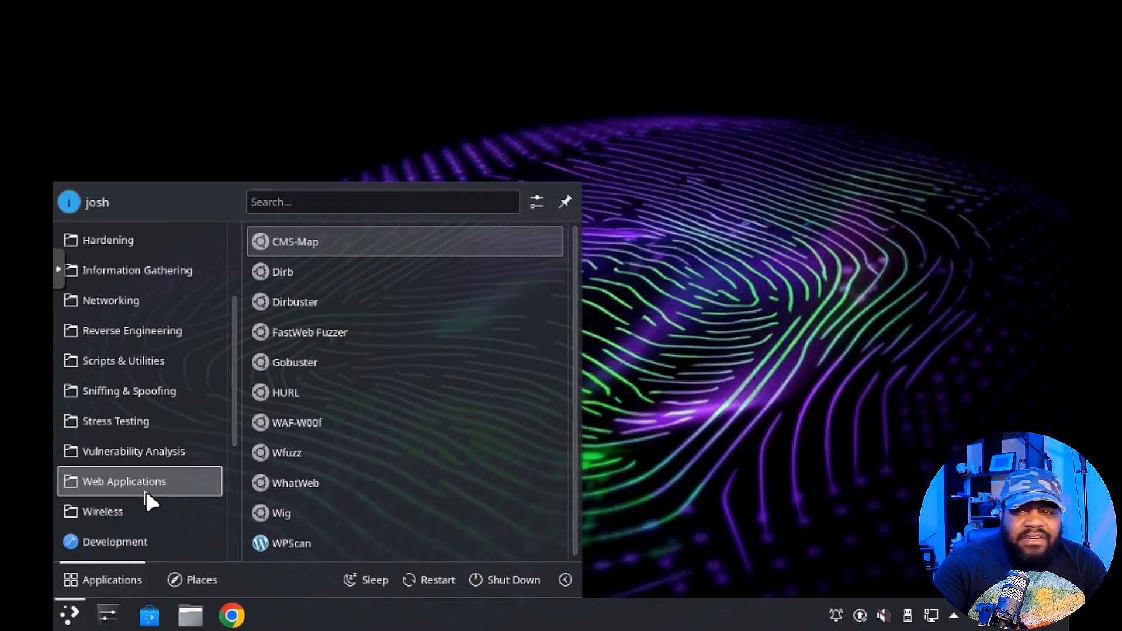
pyautogui.moveTo(118, 513)
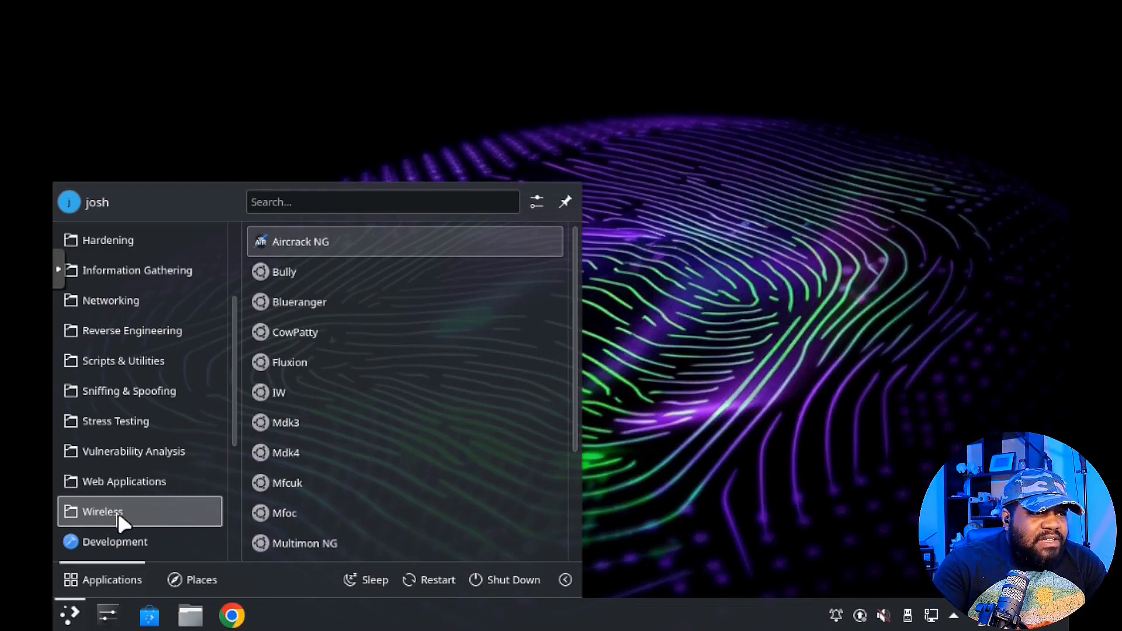
pyautogui.scroll(-3, 118, 513)
pyautogui.moveTo(138, 342)
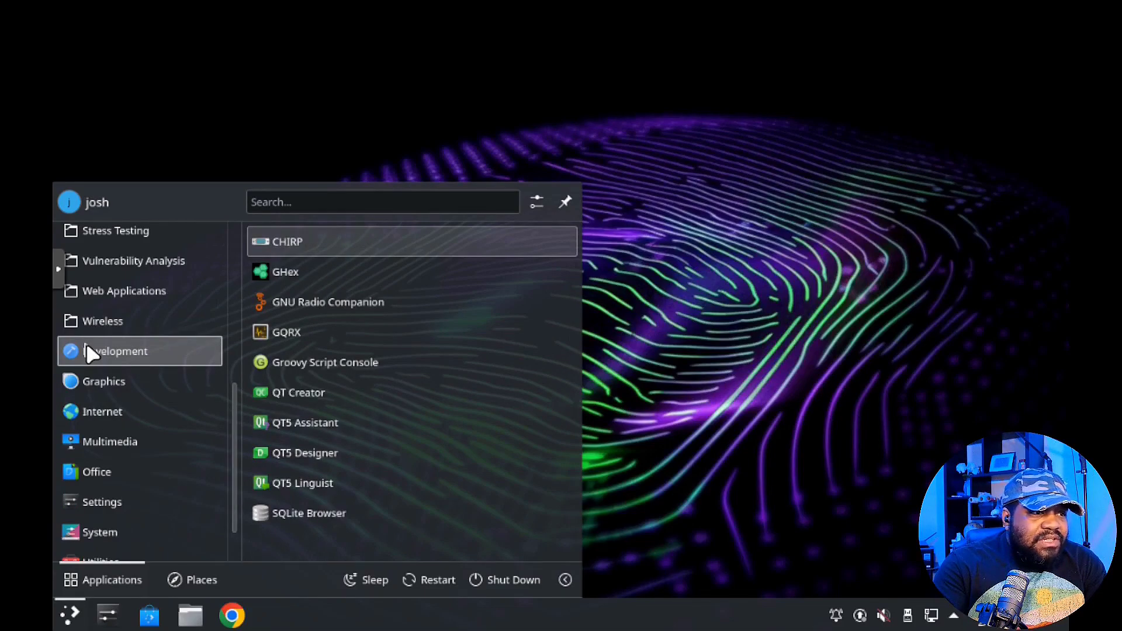
pyautogui.moveTo(103, 384)
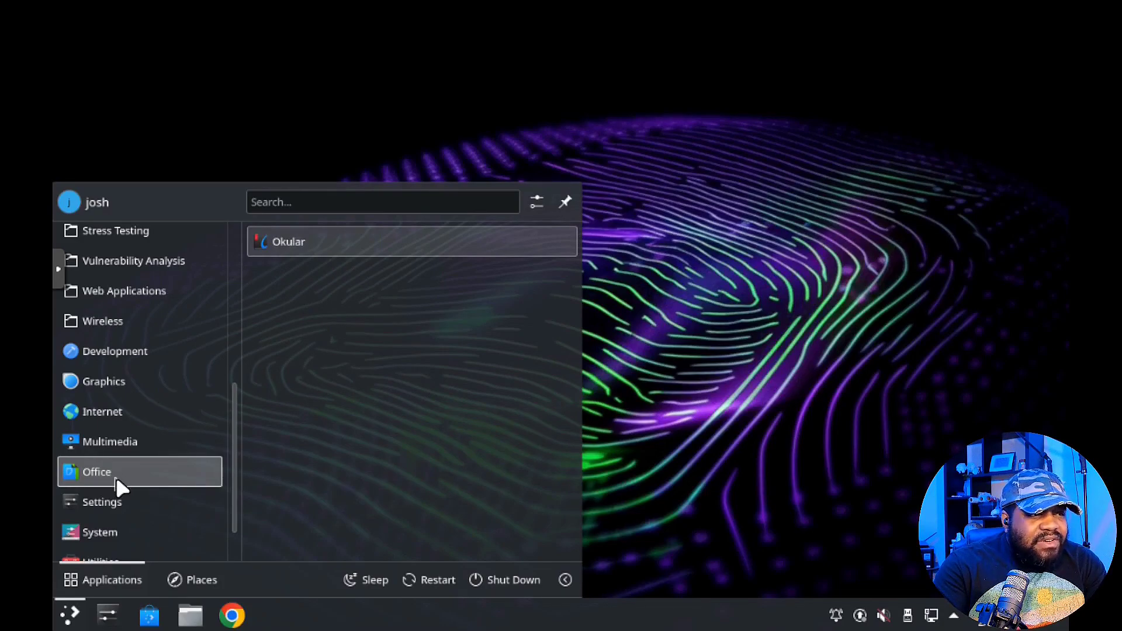
# Scroll through the Settings and System app lists, then back up to the Cracking tools.
pyautogui.scroll(-1, 115, 475)
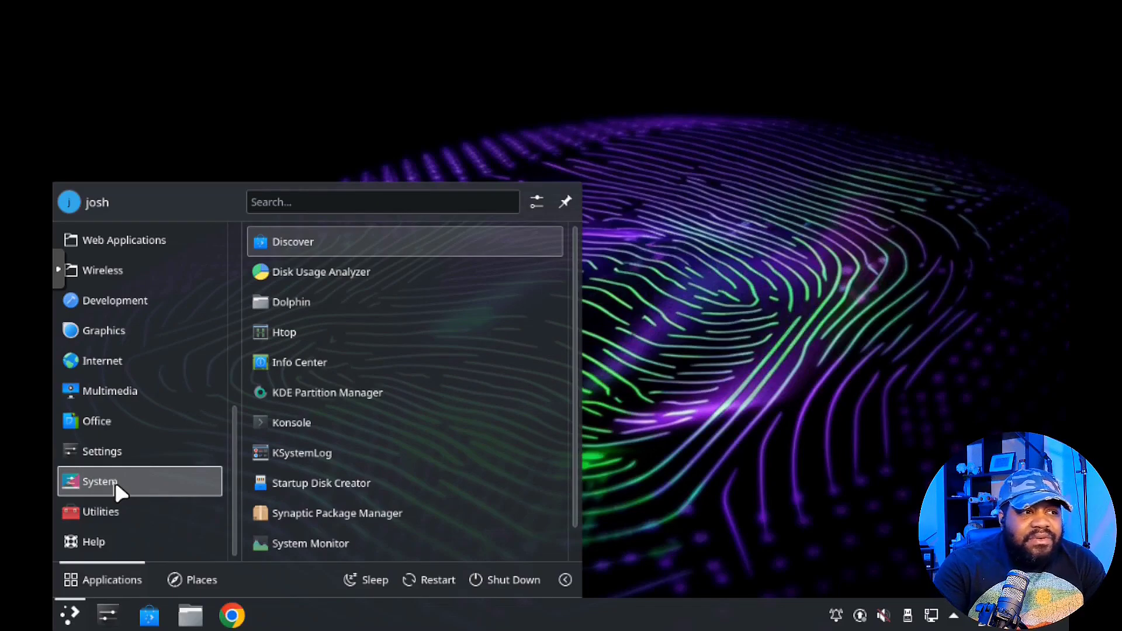
pyautogui.scroll(-1, 316, 440)
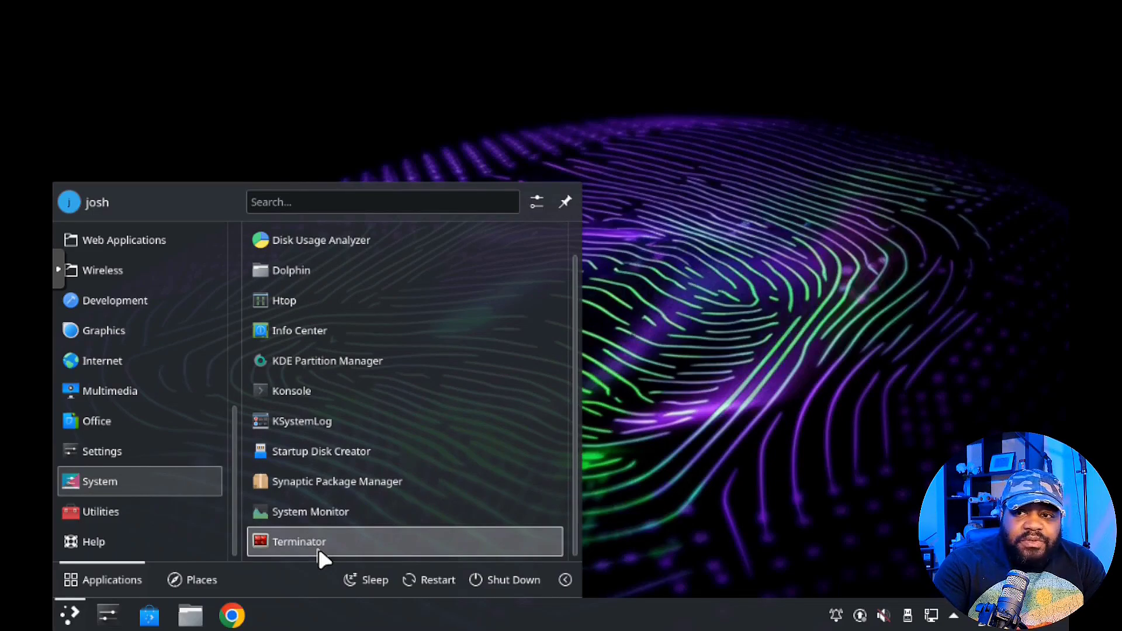
pyautogui.scroll(11, 149, 456)
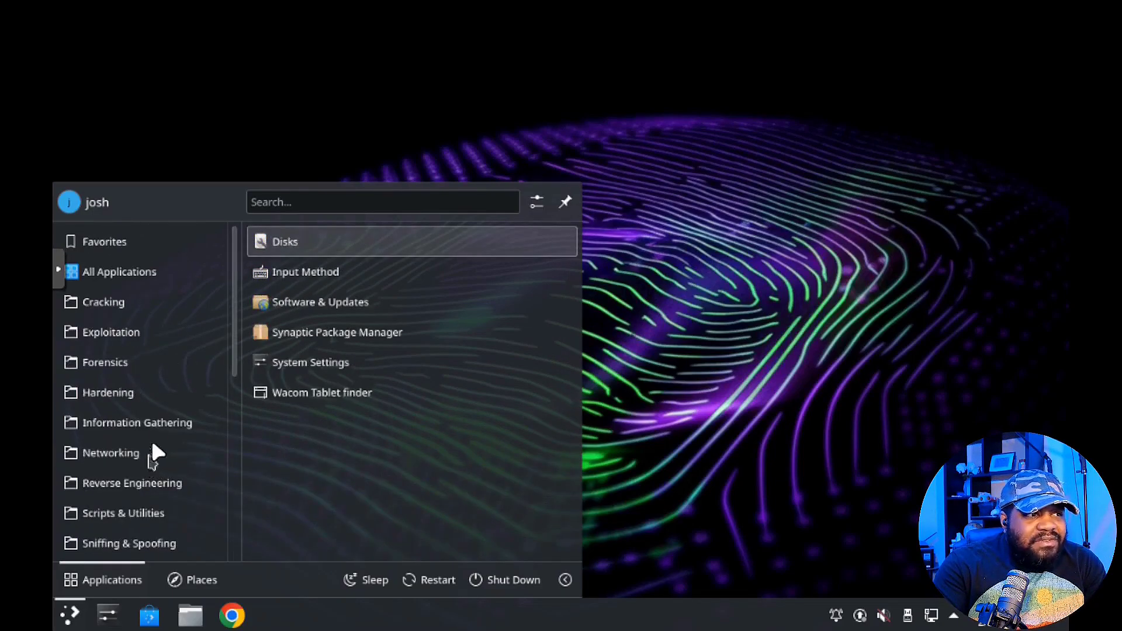